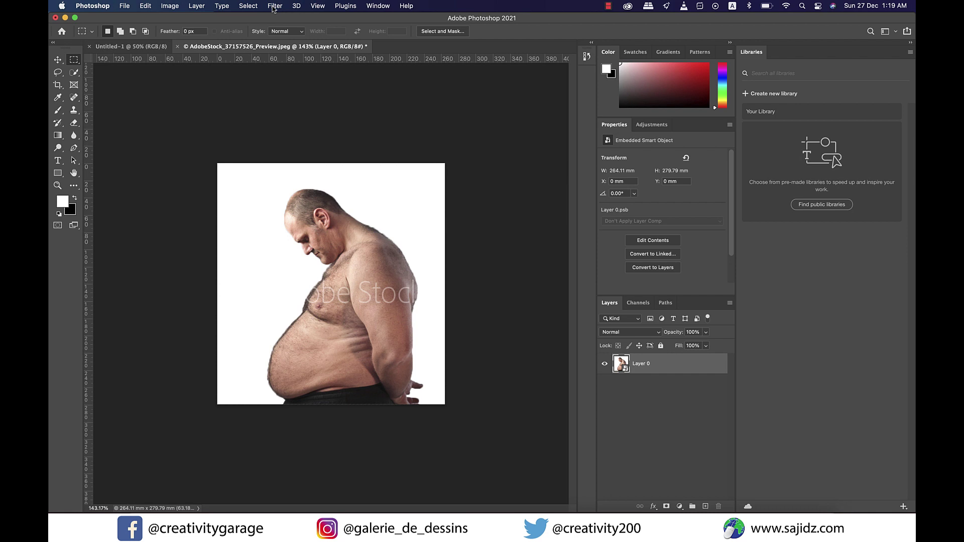
Open the photo of the man in the Liquify filter
click(274, 6)
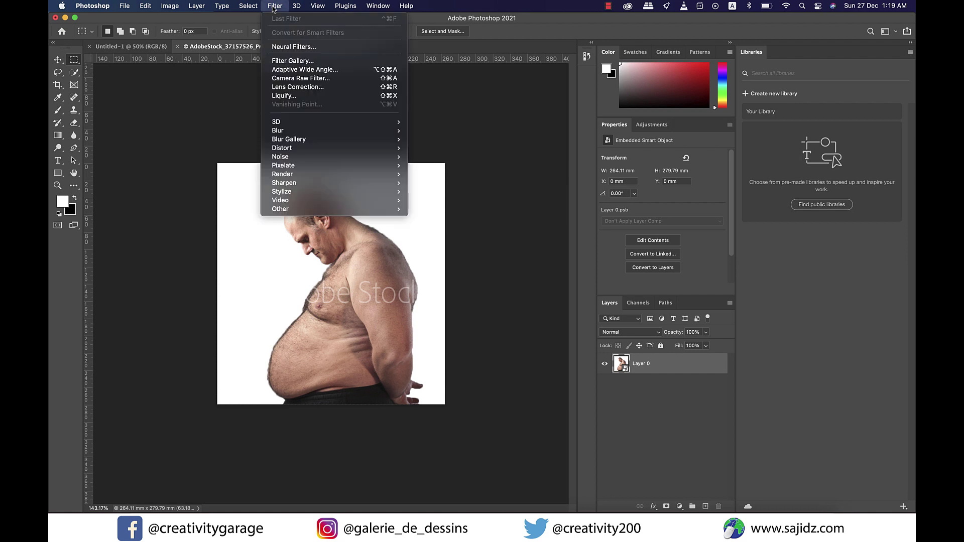
click(300, 97)
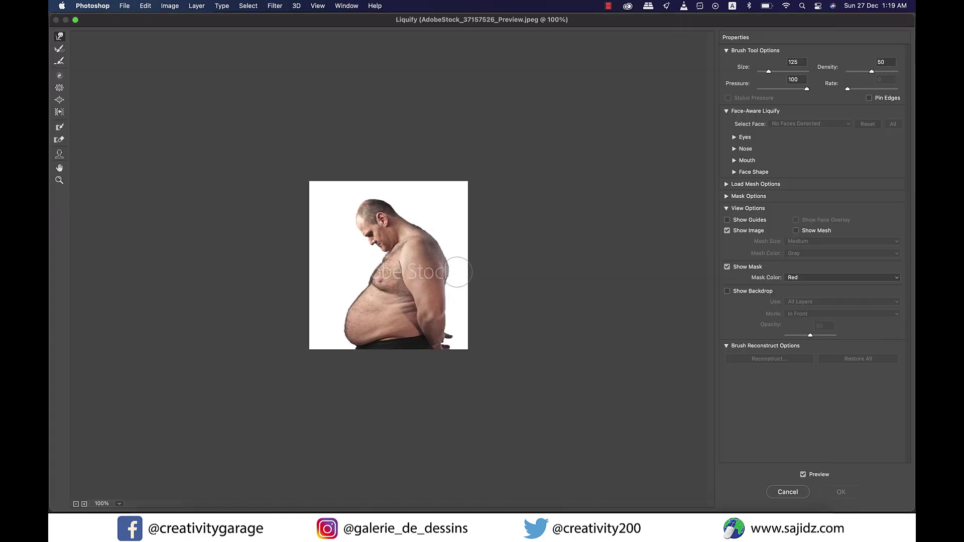
scroll(411, 266, up, 5)
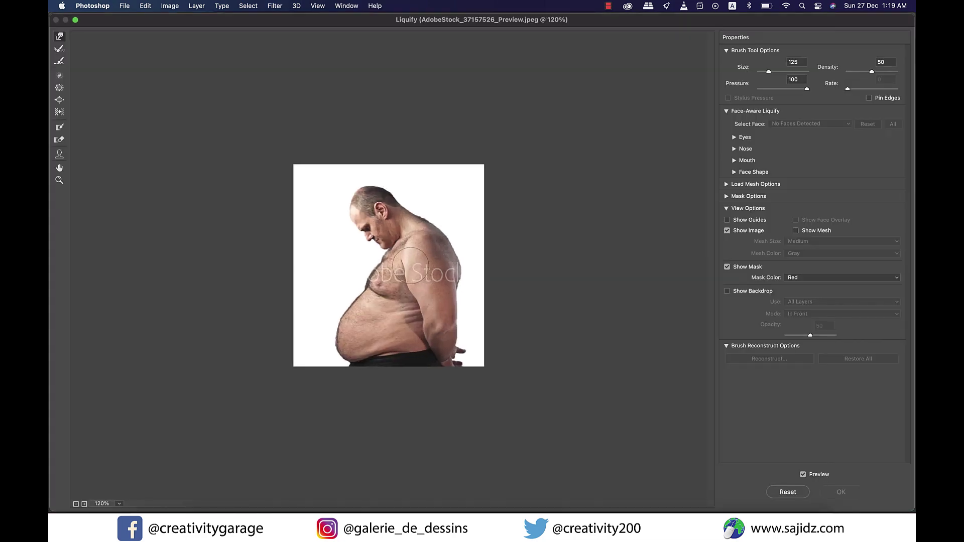
scroll(411, 266, up, 1)
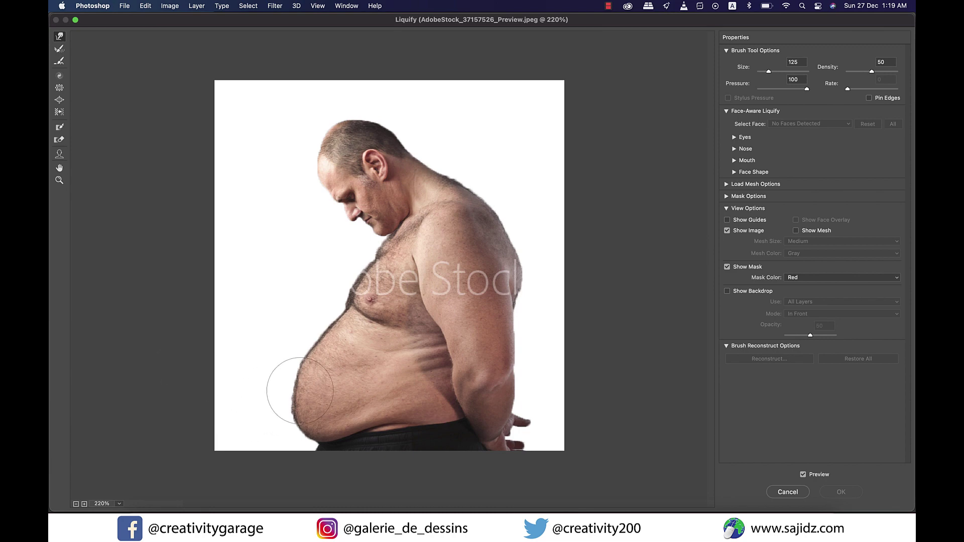
Enlarge the Forward Warp brush to 250 and push the man's bulging belly inward
key(bracketright)
key(bracketright)
key(bracketright)
key(bracketright)
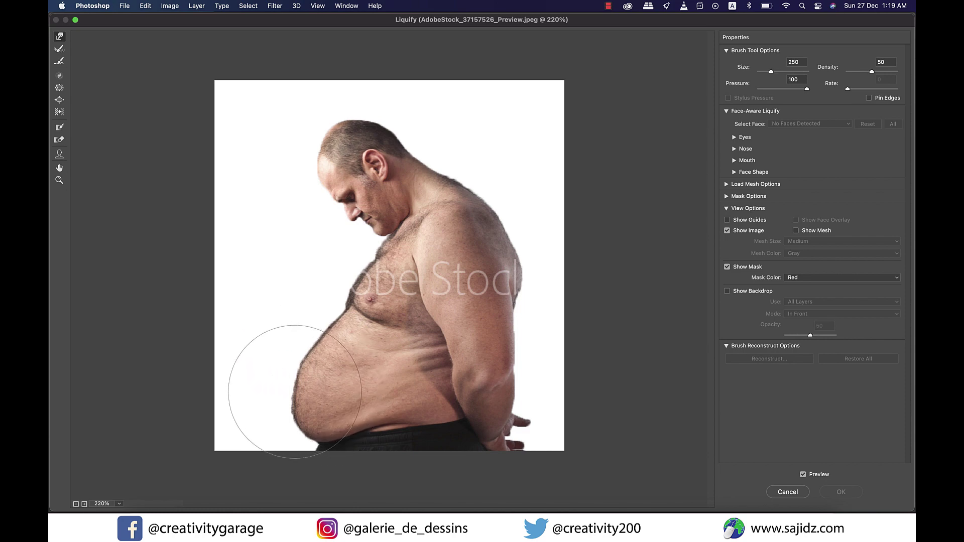
mouse_move(295, 391)
mouse_down()
mouse_move(285, 377)
mouse_move(298, 359)
mouse_move(273, 387)
mouse_move(291, 412)
mouse_move(309, 409)
mouse_move(281, 408)
mouse_move(293, 411)
mouse_move(304, 352)
mouse_move(302, 364)
mouse_move(318, 354)
mouse_move(312, 365)
mouse_up()
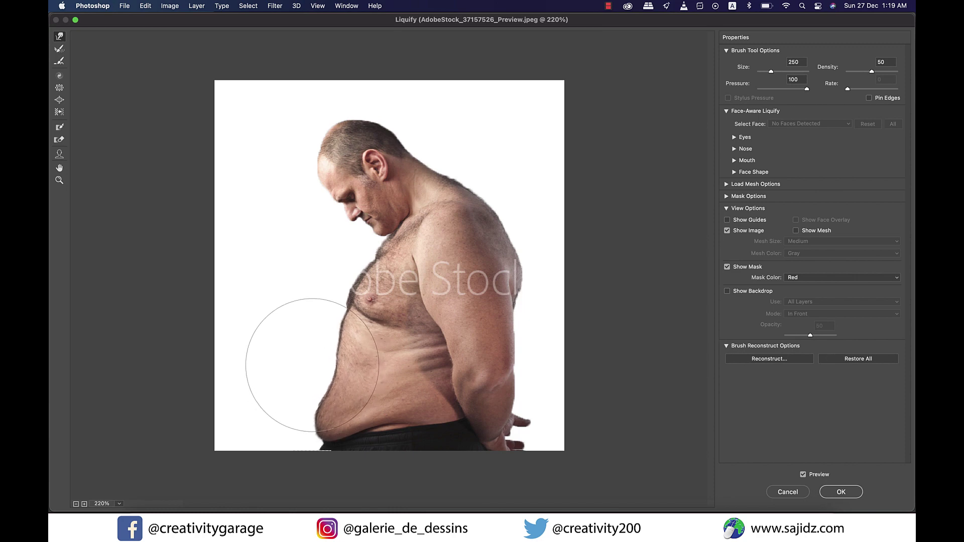
Reduce the Forward Warp brush to 100 and refine the slimmed belly, waistline and upper back contours
key(bracketleft)
key(bracketleft)
key(bracketleft)
key(bracketleft)
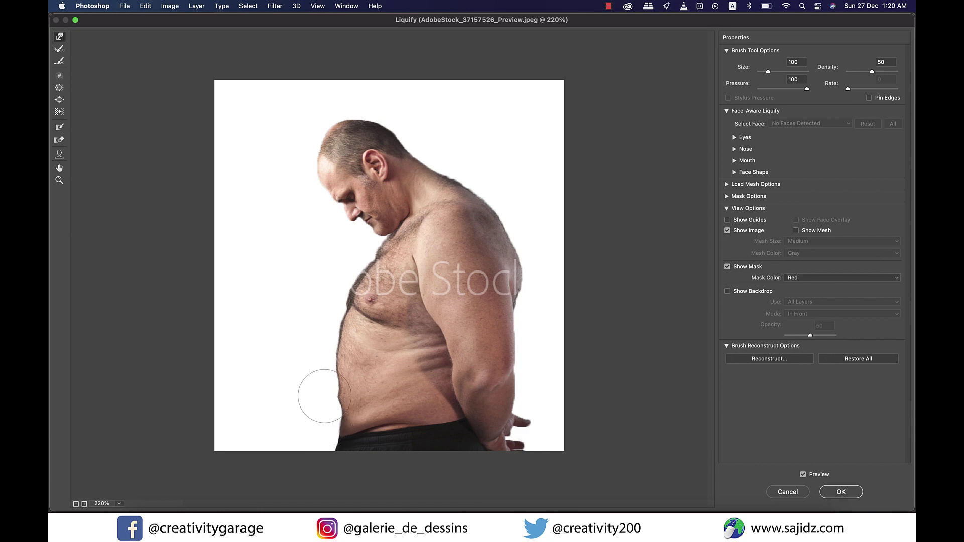
drag(314, 394, 327, 394)
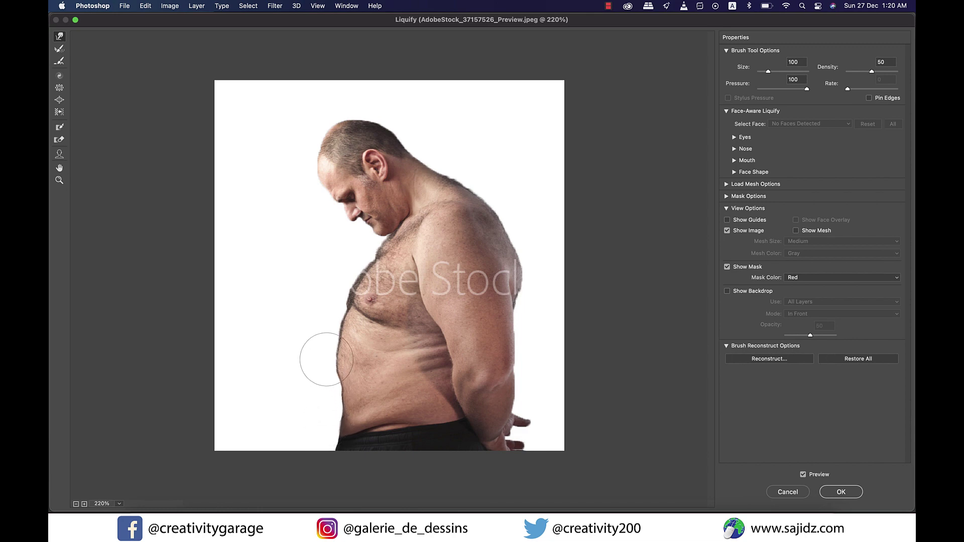
mouse_move(336, 354)
mouse_down()
mouse_move(318, 384)
mouse_move(332, 377)
mouse_move(328, 445)
mouse_up()
drag(320, 329, 323, 327)
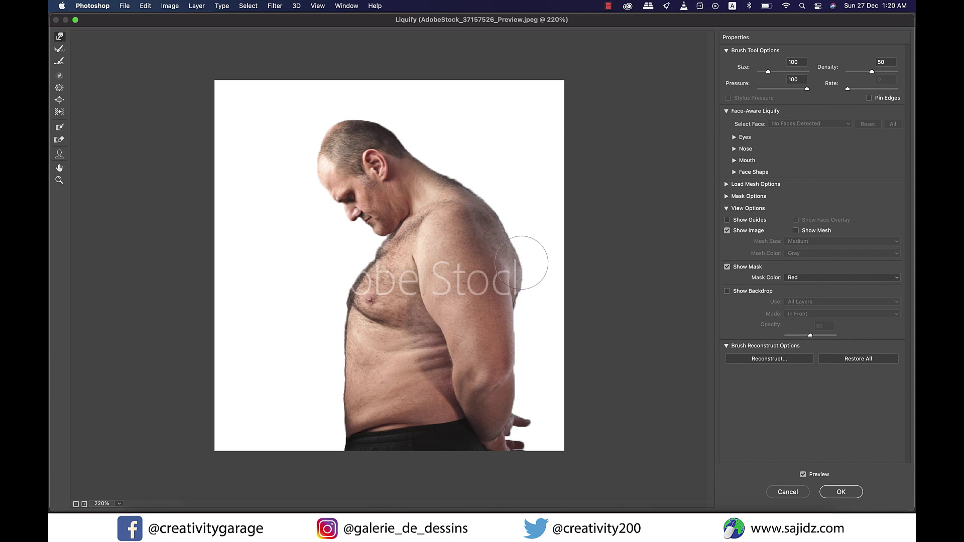
mouse_move(521, 262)
mouse_down()
mouse_move(531, 289)
mouse_move(520, 238)
mouse_move(540, 225)
mouse_move(518, 226)
mouse_move(532, 256)
mouse_move(518, 276)
mouse_move(534, 286)
mouse_move(529, 250)
mouse_up()
drag(336, 392, 352, 426)
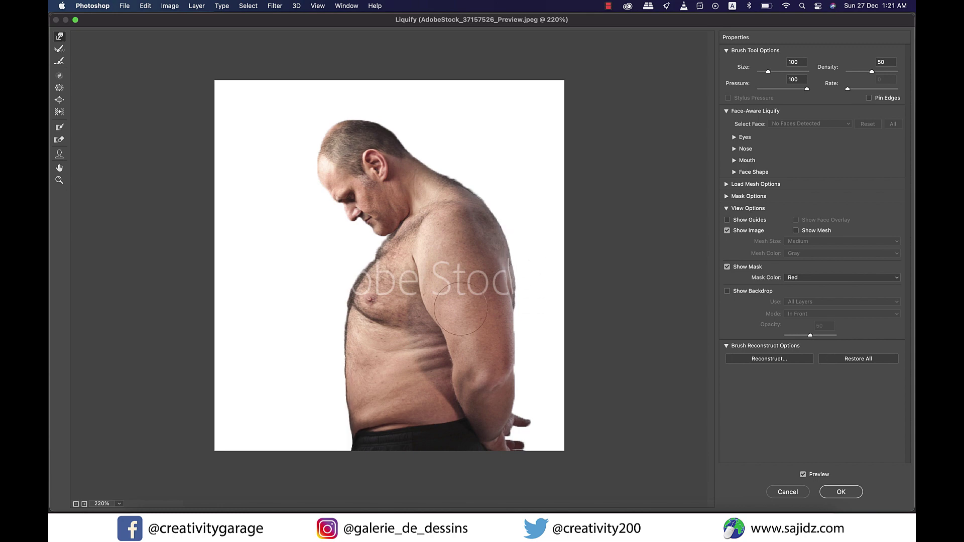
Use the Pucker tool at size 100 to shrink areas of the man's arm, belly edge and chest
click(59, 90)
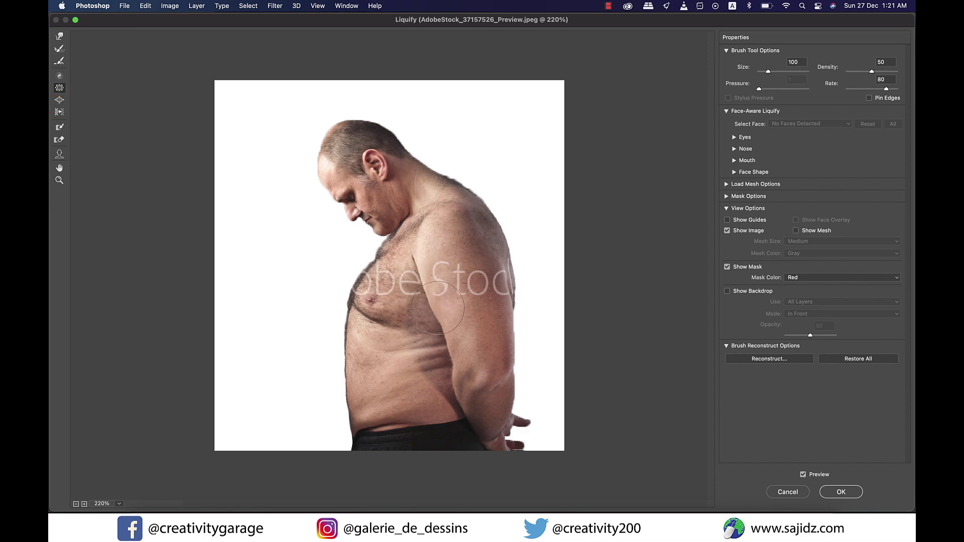
drag(455, 374, 475, 376)
drag(507, 318, 507, 319)
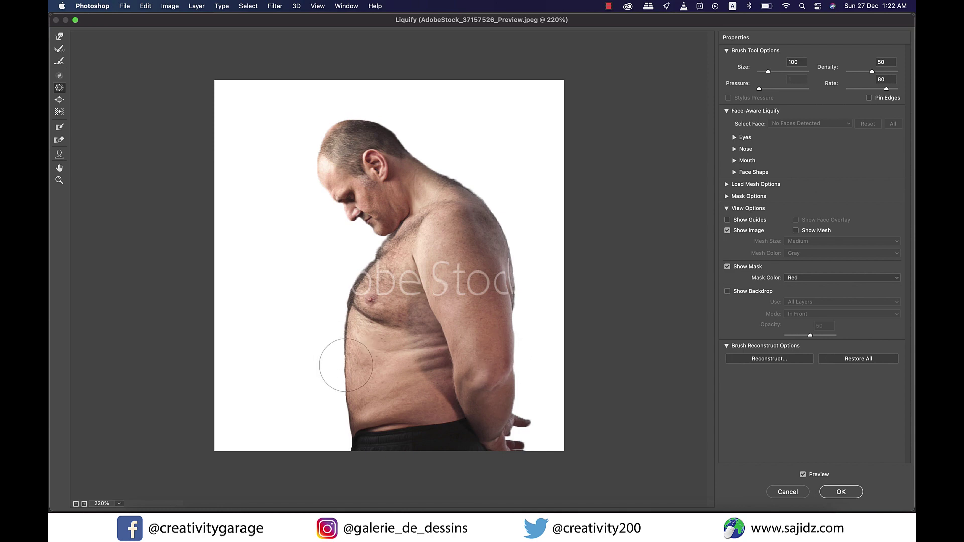
mouse_move(335, 407)
mouse_down()
mouse_move(352, 417)
mouse_move(323, 383)
mouse_move(327, 370)
mouse_up()
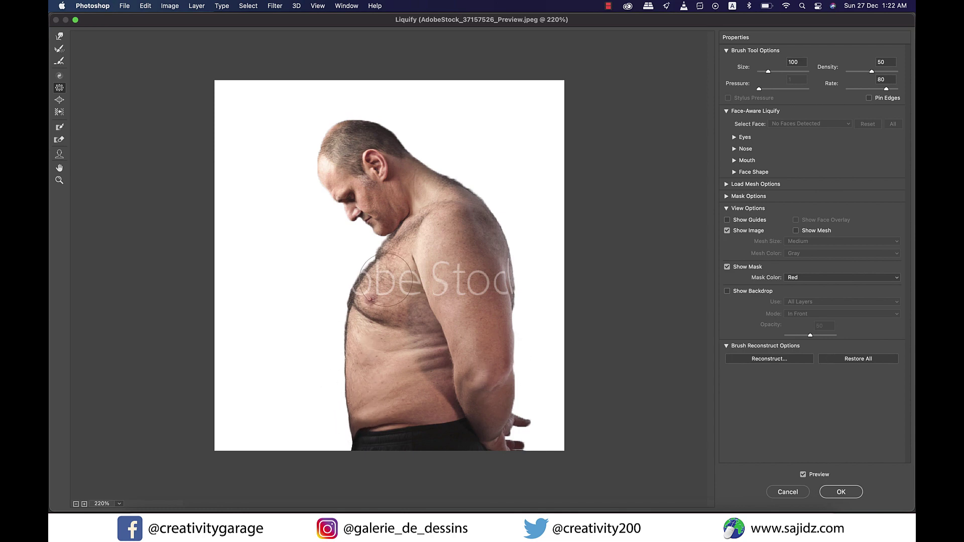
drag(385, 280, 384, 275)
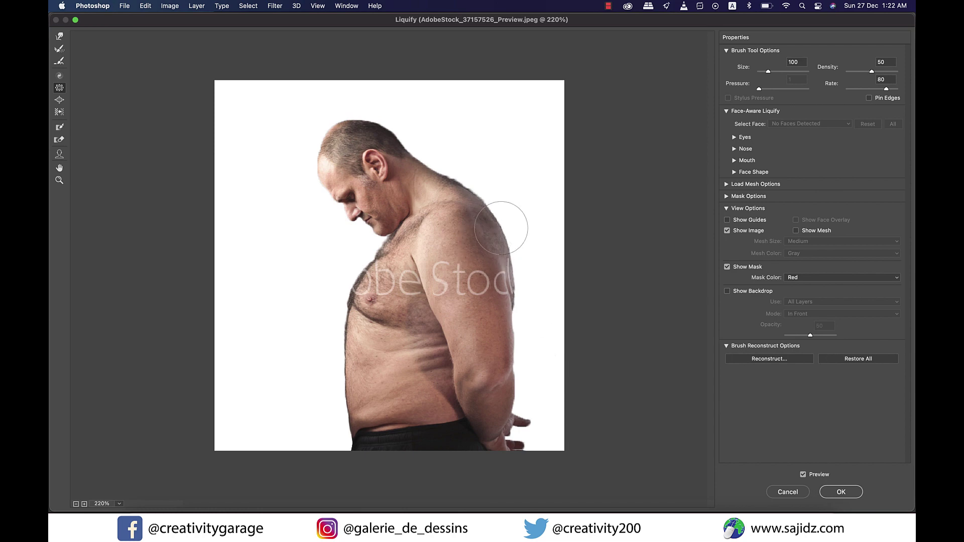
Paint a freeze mask over the man's upper back and test Forward Warp strokes on the background and shoulder around it
click(60, 129)
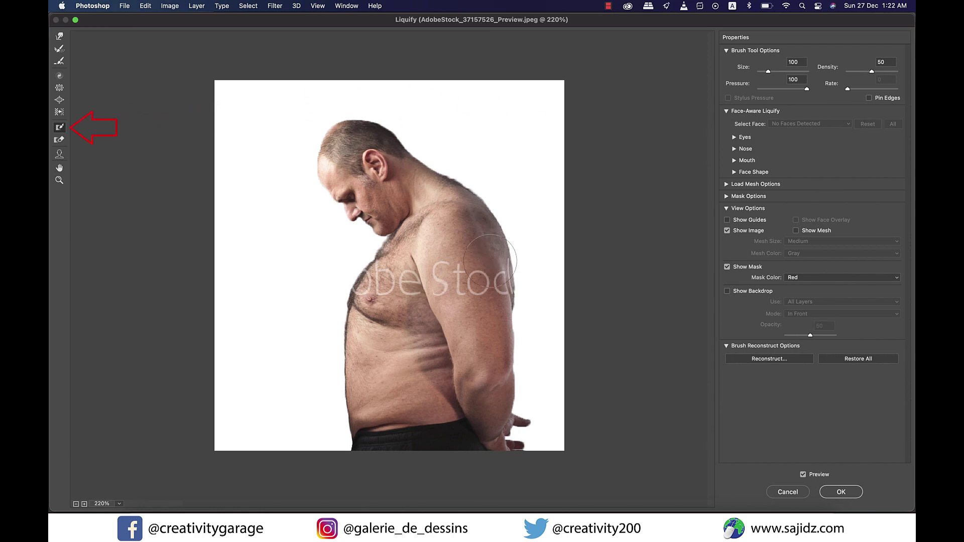
mouse_move(497, 234)
mouse_down()
mouse_move(508, 277)
mouse_move(480, 183)
mouse_move(490, 236)
mouse_up()
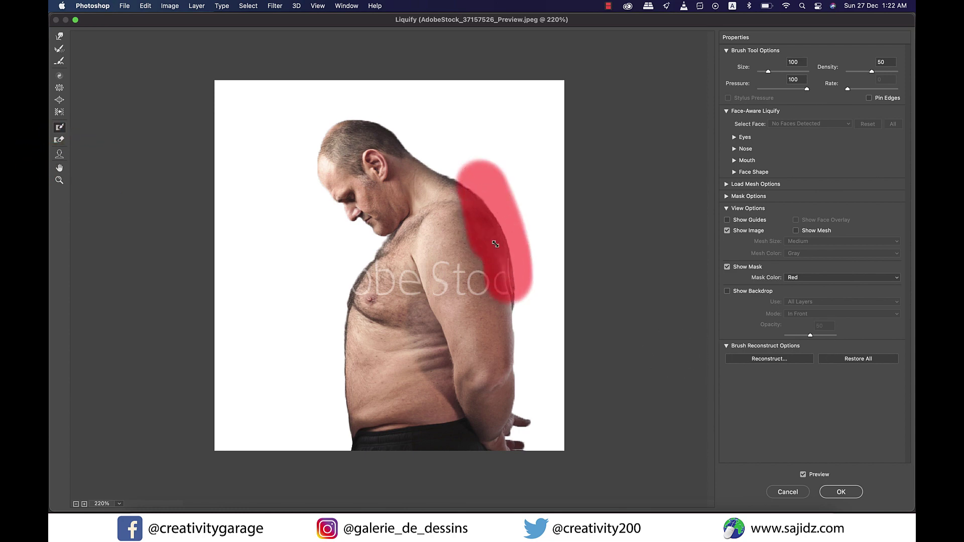
click(59, 36)
mouse_move(560, 219)
mouse_down()
mouse_move(552, 244)
mouse_move(529, 250)
mouse_move(569, 221)
mouse_move(542, 221)
mouse_move(552, 236)
mouse_move(522, 229)
mouse_up()
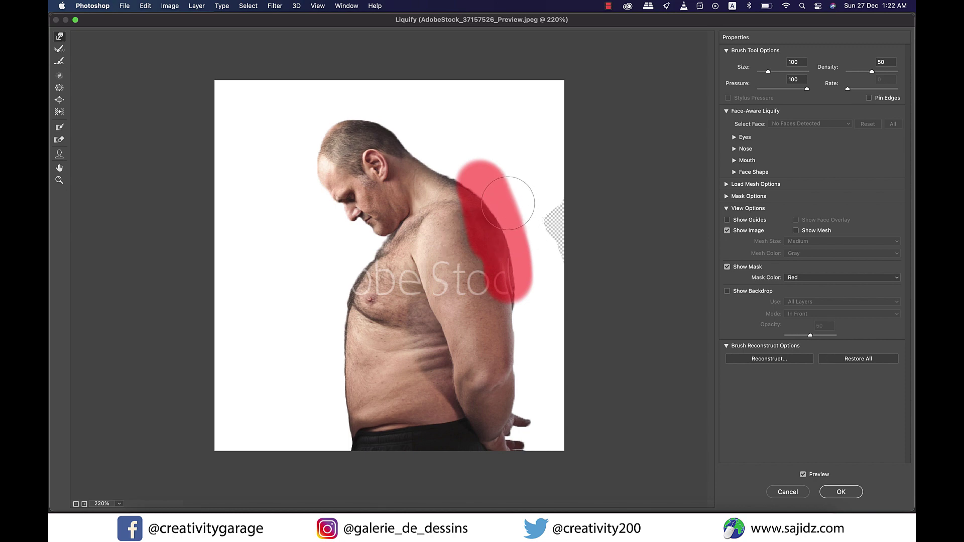
mouse_move(436, 246)
mouse_down()
mouse_move(498, 242)
mouse_move(392, 275)
mouse_move(511, 267)
mouse_move(543, 253)
mouse_move(412, 276)
mouse_move(455, 247)
mouse_up()
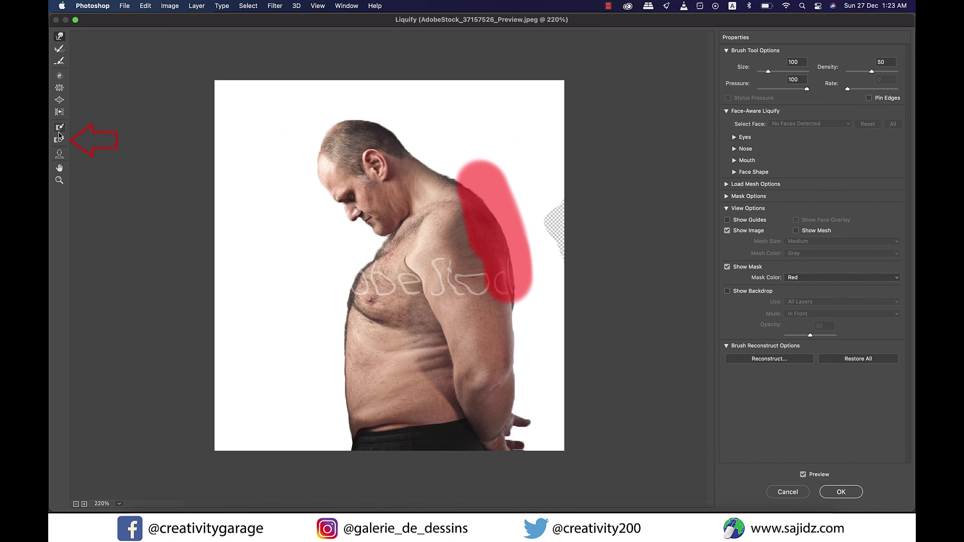
Erase the freeze mask from the upper back with the Thaw Mask tool at size 35 and discard the test warps
click(59, 140)
mouse_move(466, 191)
mouse_down()
mouse_move(494, 281)
mouse_move(522, 302)
mouse_move(497, 291)
mouse_move(517, 285)
mouse_move(522, 266)
mouse_move(500, 259)
mouse_move(522, 241)
mouse_move(507, 188)
mouse_move(482, 166)
mouse_move(438, 202)
mouse_move(523, 168)
mouse_move(455, 167)
mouse_move(483, 181)
mouse_move(513, 219)
mouse_move(499, 236)
mouse_move(505, 254)
mouse_move(477, 221)
mouse_move(490, 250)
mouse_up()
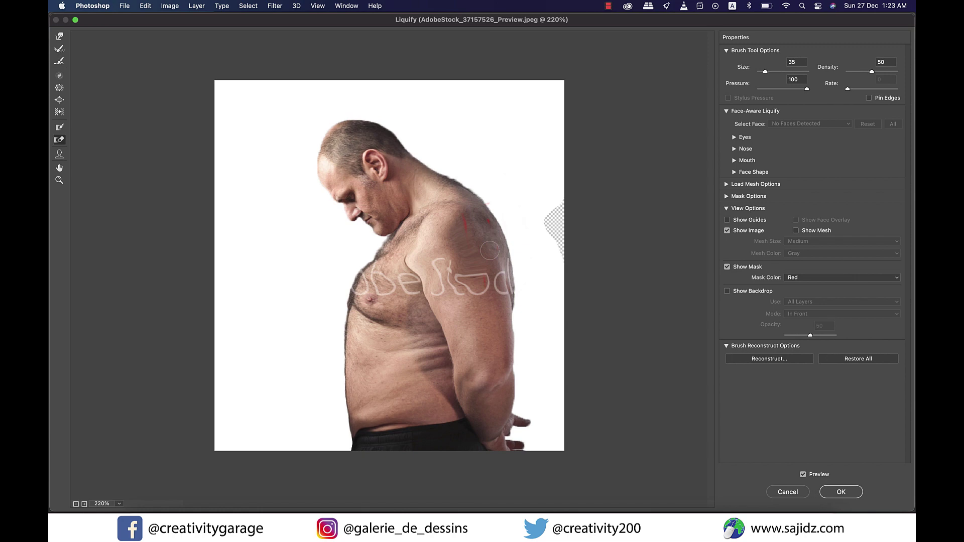
alt+click(788, 491)
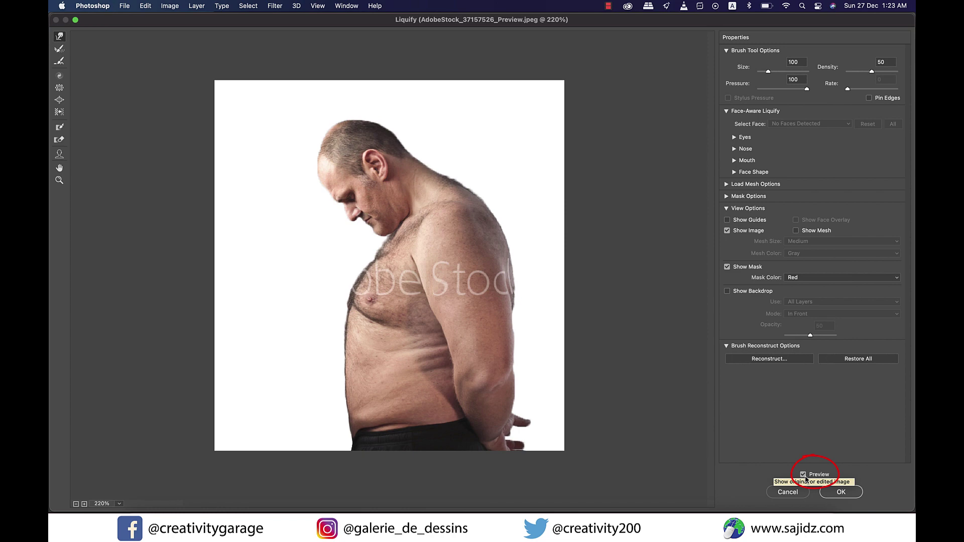
Compare the original and liquified versions of the image by switching the preview off and on
click(803, 475)
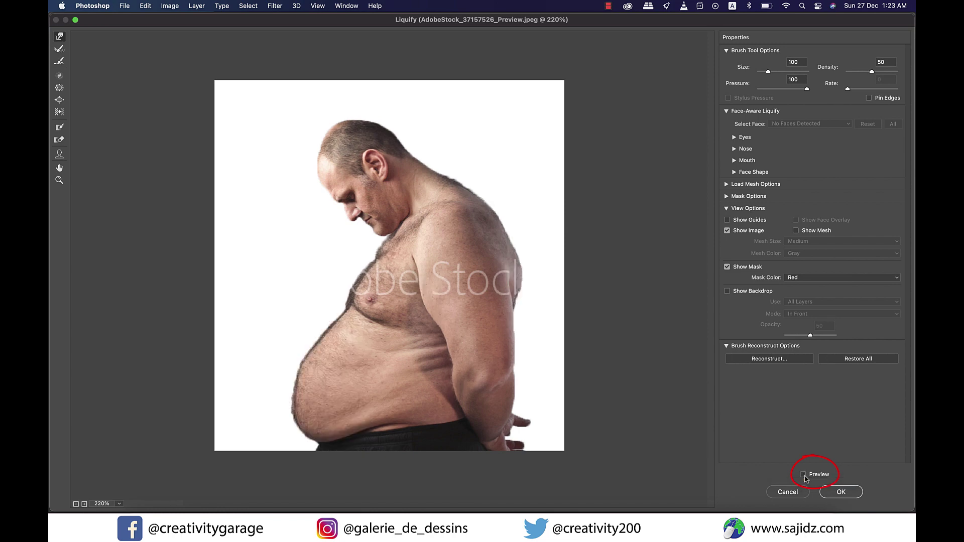
click(803, 475)
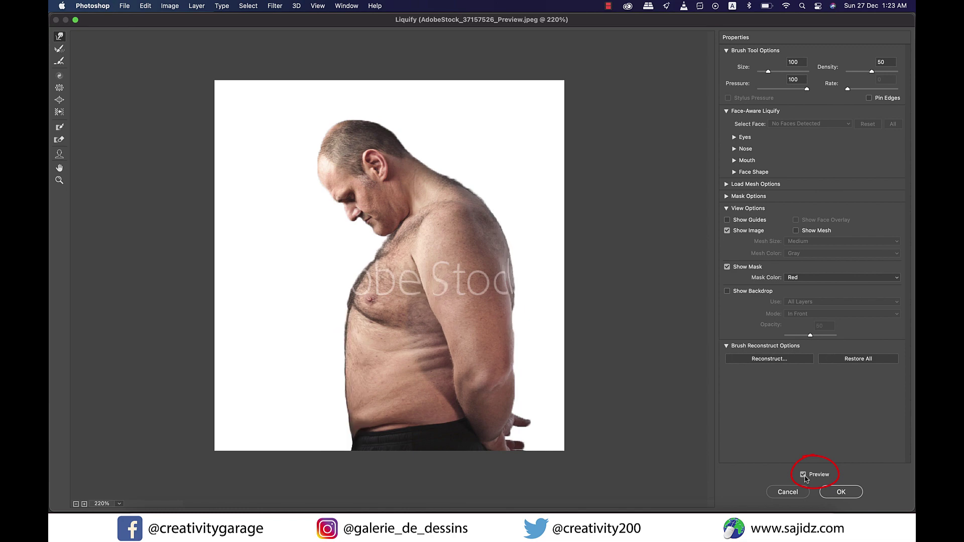
click(803, 475)
click(803, 475)
Restore the original shape of the man's back, chest and belly using the Reconstruct tool at size 200
click(61, 50)
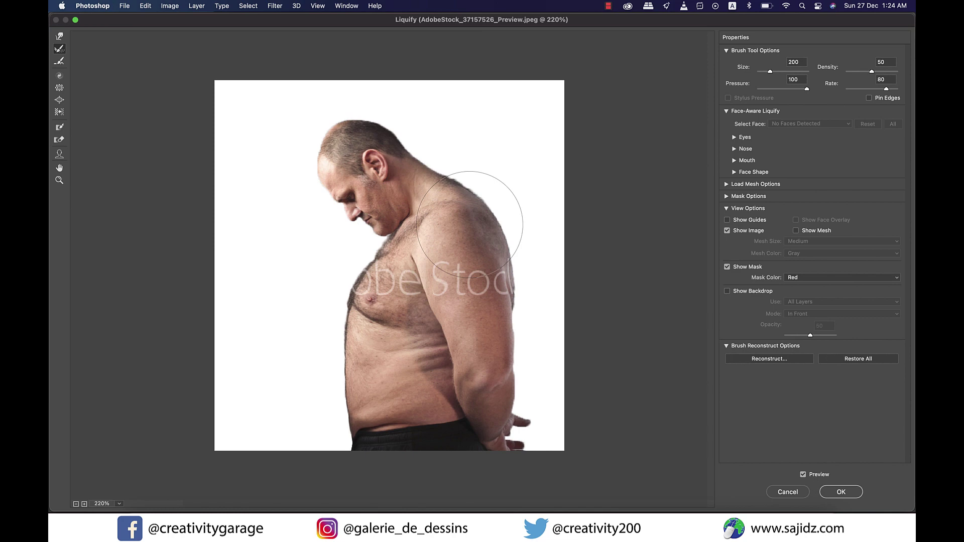
mouse_move(470, 225)
mouse_down()
mouse_move(474, 286)
mouse_move(484, 260)
mouse_move(468, 425)
mouse_move(498, 366)
mouse_move(490, 308)
mouse_move(500, 282)
mouse_move(495, 236)
mouse_up()
mouse_move(389, 279)
mouse_down()
mouse_move(320, 310)
mouse_move(340, 309)
mouse_move(313, 406)
mouse_move(330, 452)
mouse_move(280, 430)
mouse_up()
mouse_move(467, 413)
mouse_down()
mouse_move(337, 269)
mouse_move(302, 323)
mouse_move(279, 401)
mouse_move(309, 367)
mouse_move(280, 362)
mouse_move(341, 386)
mouse_move(280, 404)
mouse_move(319, 362)
mouse_move(323, 441)
mouse_move(516, 387)
mouse_move(505, 301)
mouse_move(436, 187)
mouse_move(297, 189)
mouse_move(355, 452)
mouse_up()
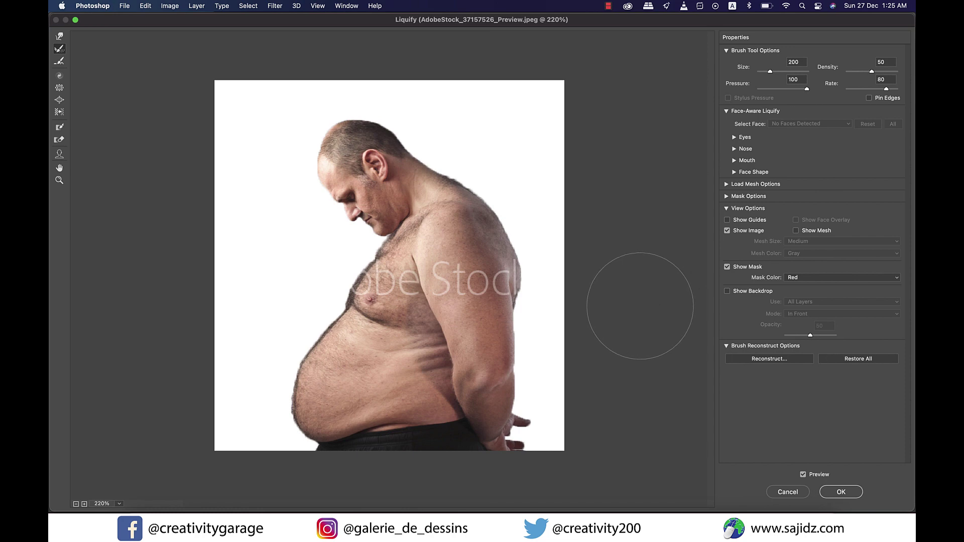
key(alt+space)
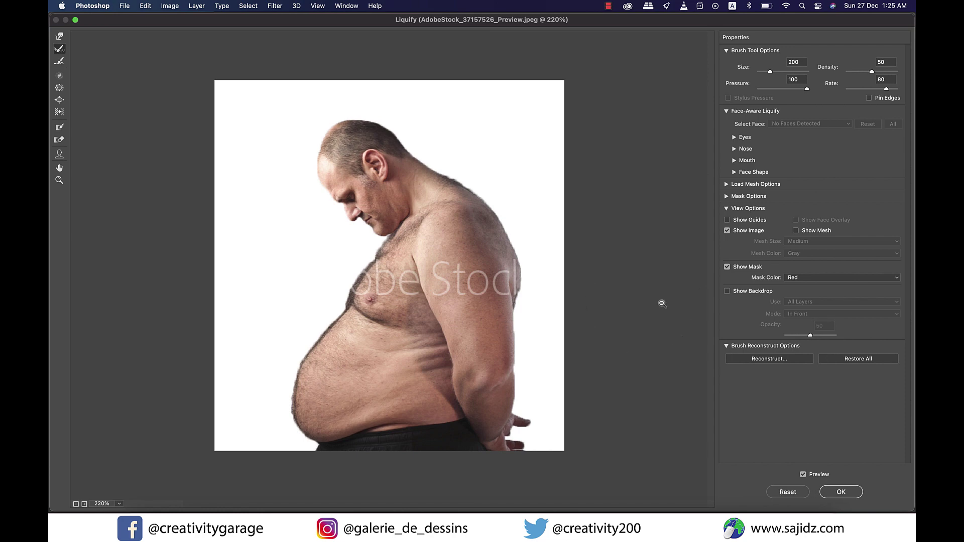